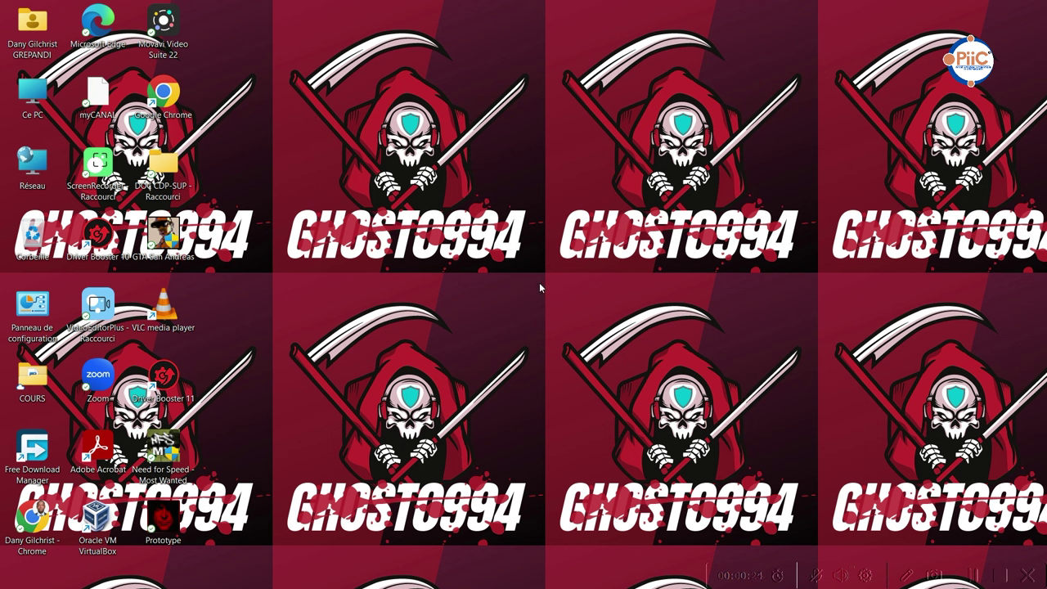
# Open the Stockage page in the Windows system settings
pyautogui.moveTo(309, 573)
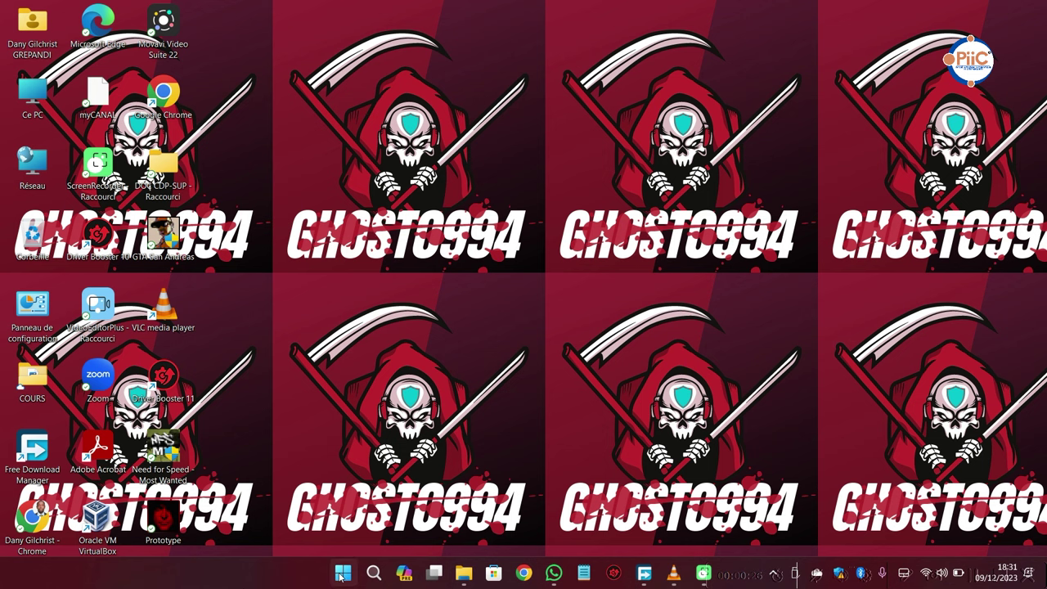
pyautogui.click(341, 574)
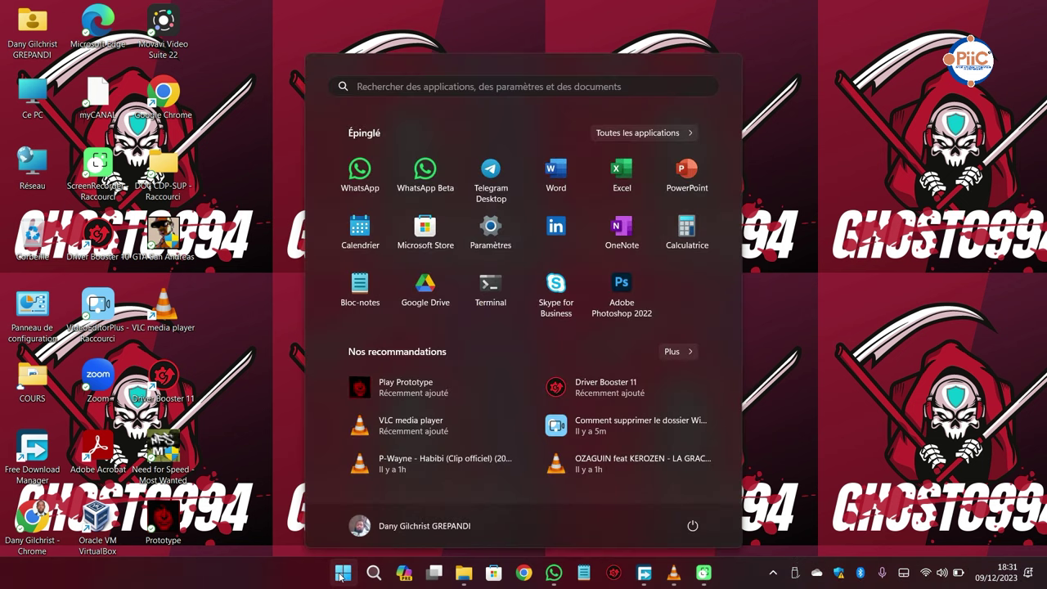
pyautogui.click(500, 243)
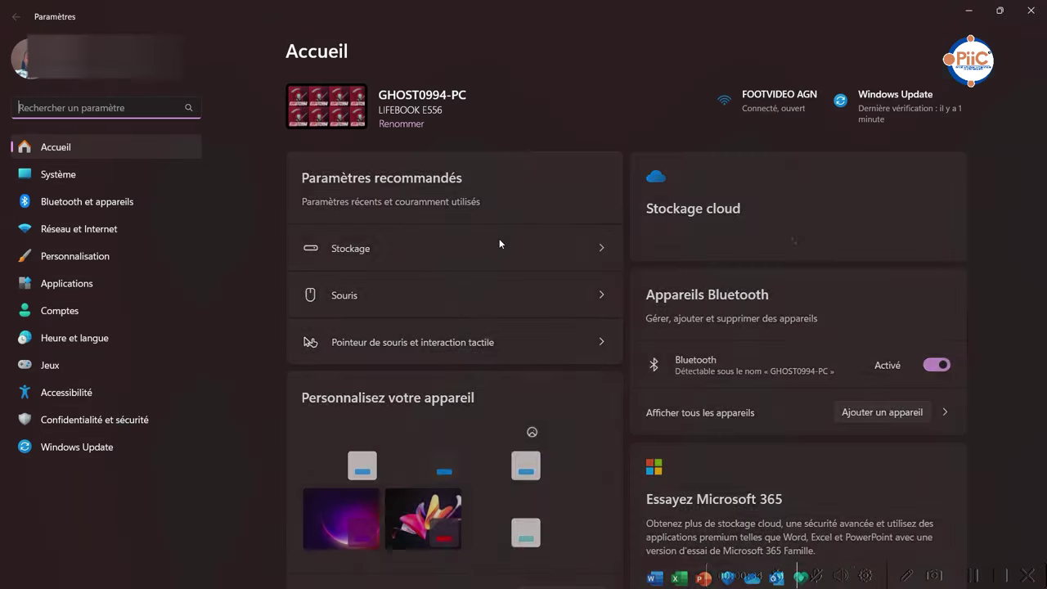
pyautogui.click(121, 175)
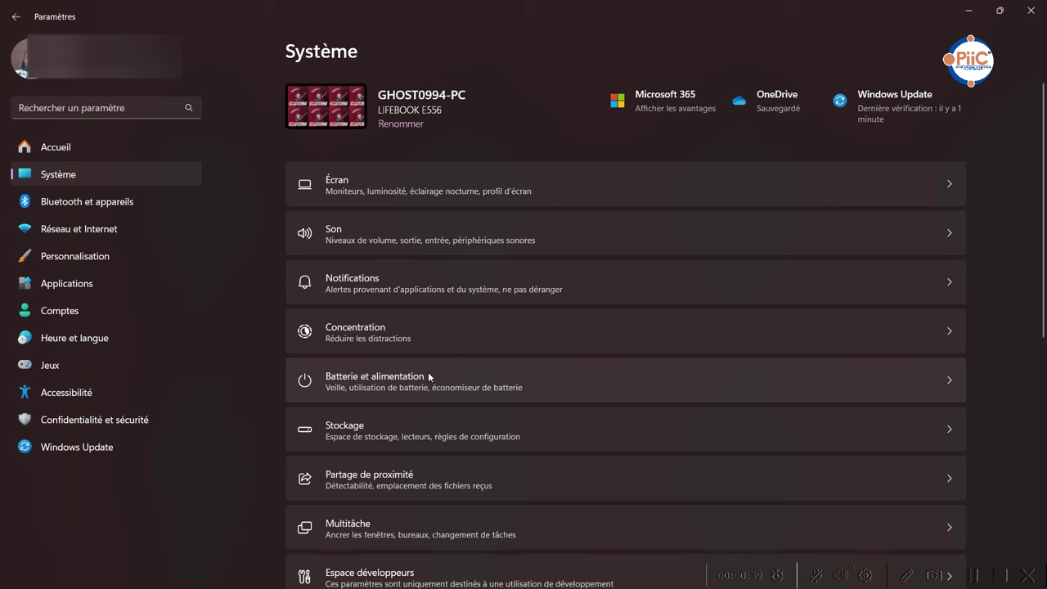
pyautogui.click(438, 430)
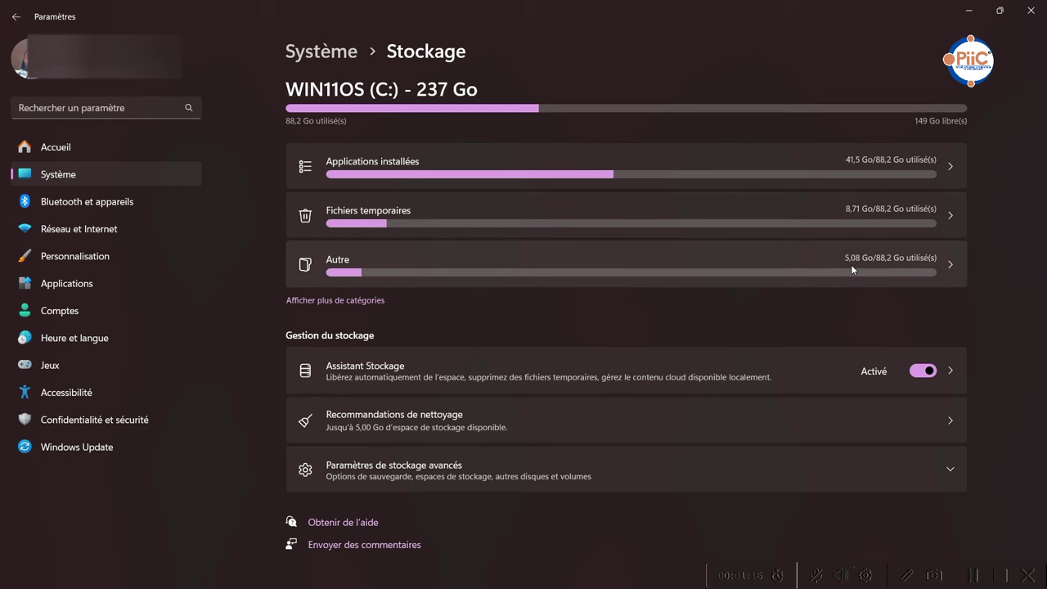
# Examine the installed applications and their sizes, and open the options for Adobe Photoshop 2022
pyautogui.click(591, 174)
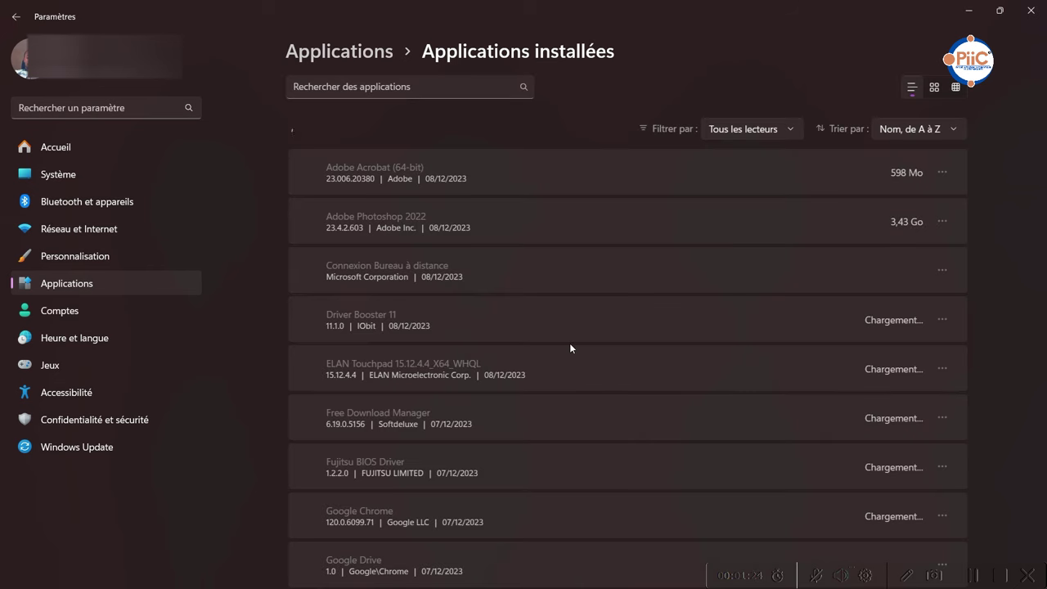
pyautogui.scroll(-2, 570, 341)
pyautogui.scroll(-10, 570, 342)
pyautogui.scroll(7, 570, 342)
pyautogui.scroll(5, 569, 348)
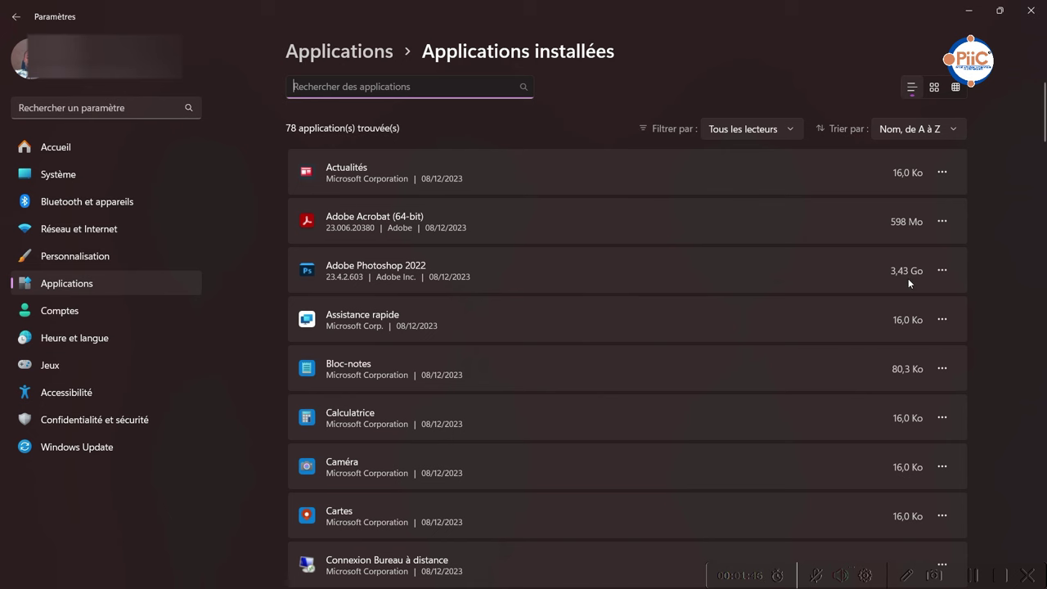
pyautogui.scroll(-5, 909, 281)
pyautogui.scroll(-2, 908, 282)
pyautogui.scroll(-4, 908, 282)
pyautogui.scroll(-4, 907, 282)
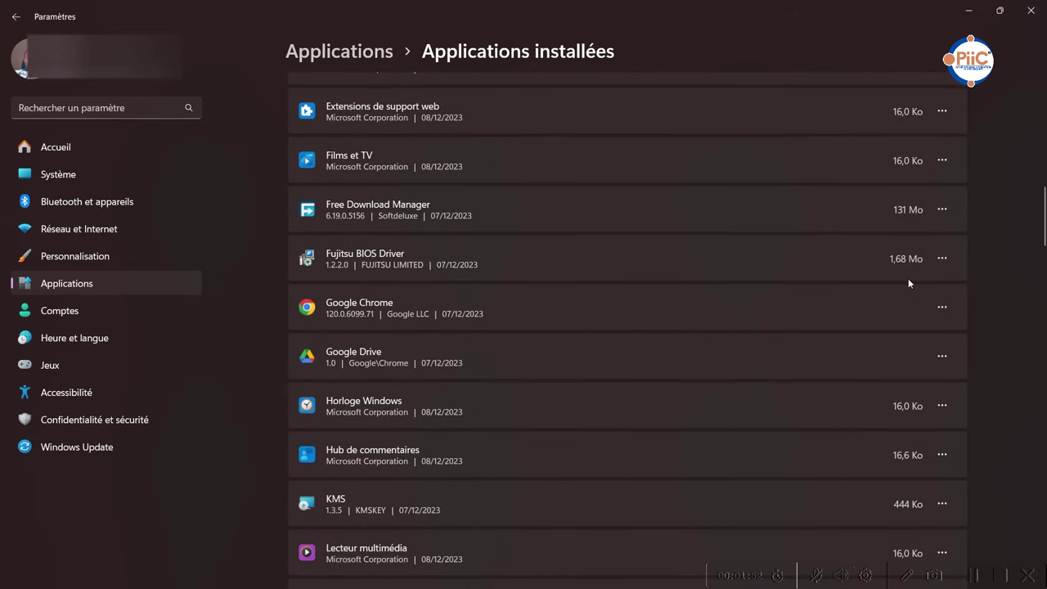
pyautogui.scroll(3, 908, 278)
pyautogui.scroll(-5, 907, 278)
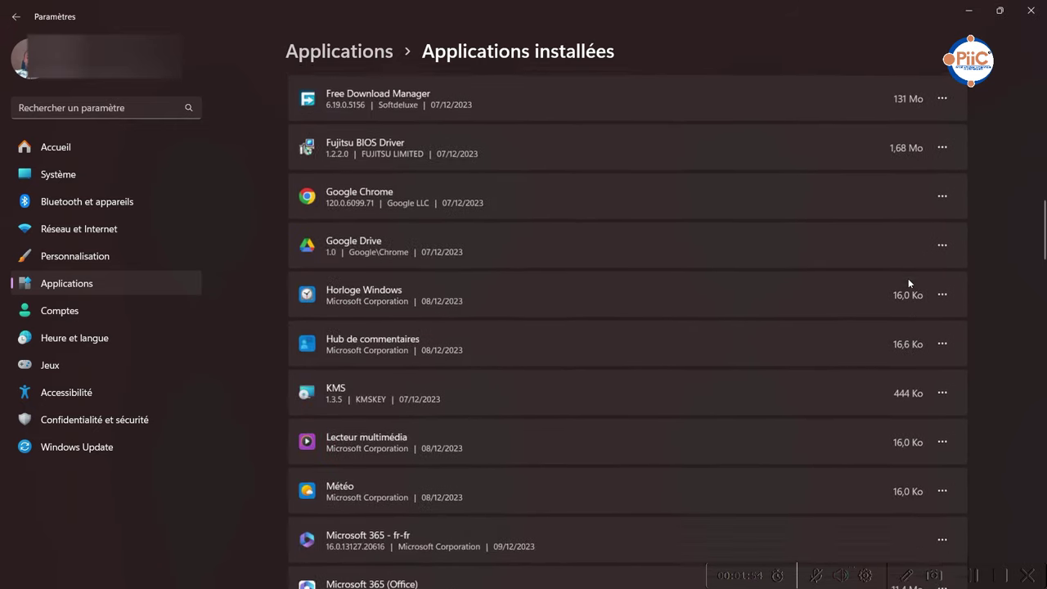
pyautogui.scroll(10, 907, 282)
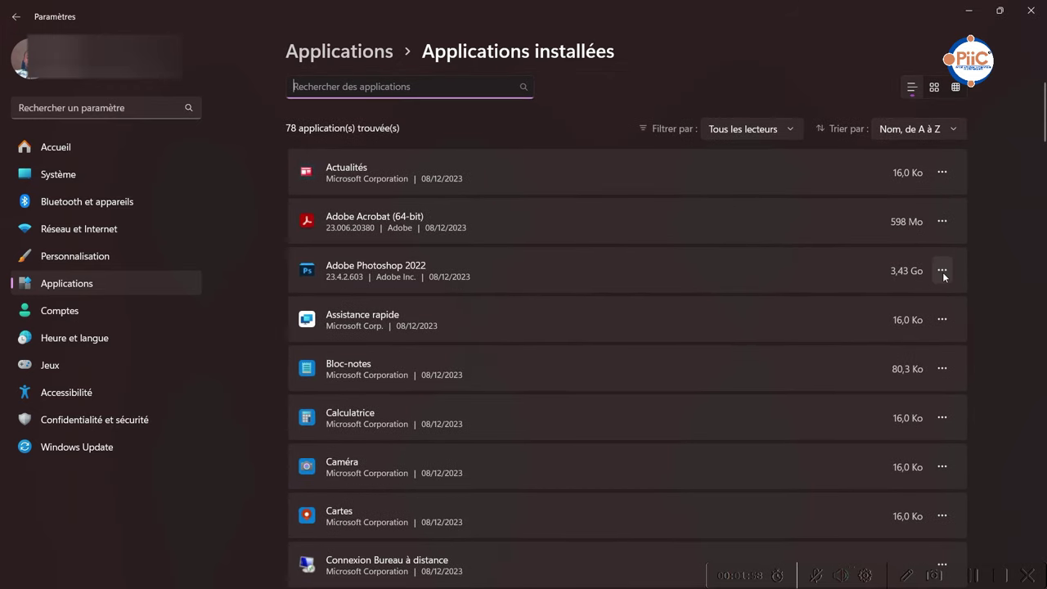
pyautogui.click(943, 271)
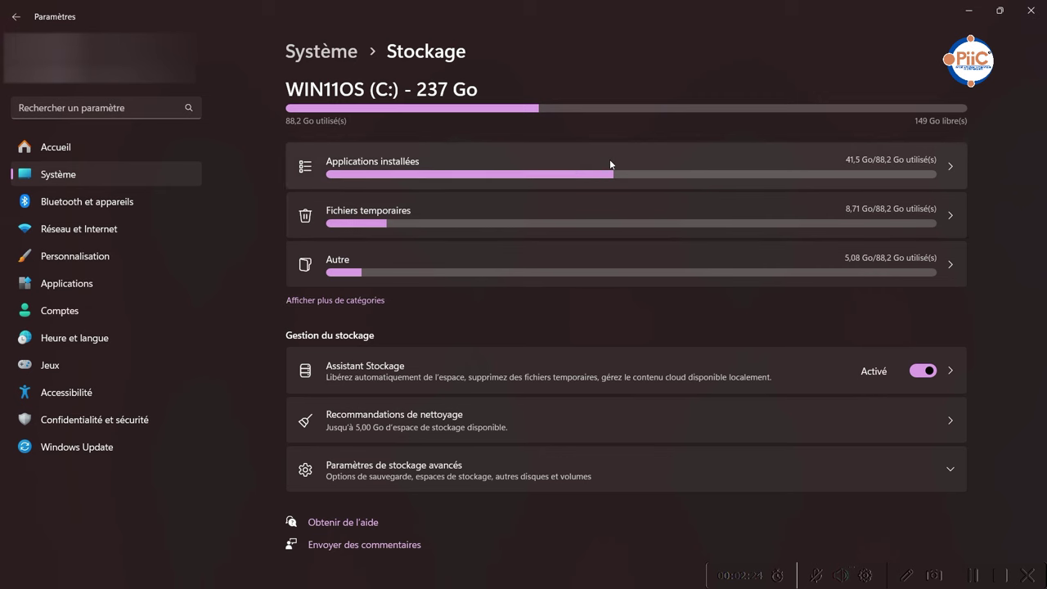
# Review the removable temporary file categories, select and deselect Téléchargements without deleting anything, and close the settings
pyautogui.click(475, 226)
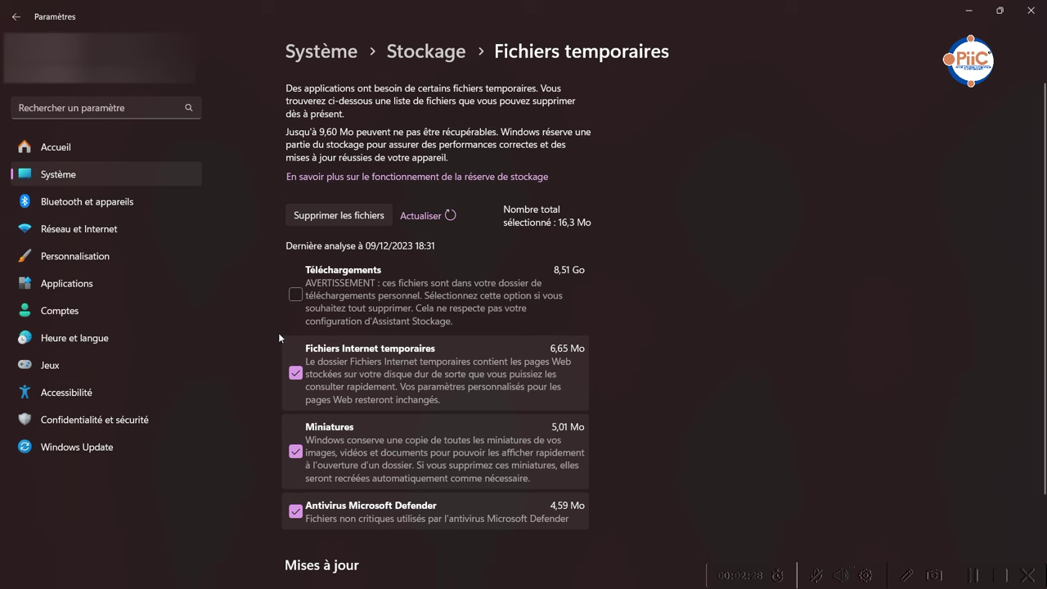
pyautogui.scroll(-1, 754, 373)
pyautogui.scroll(1, 754, 373)
pyautogui.click(294, 299)
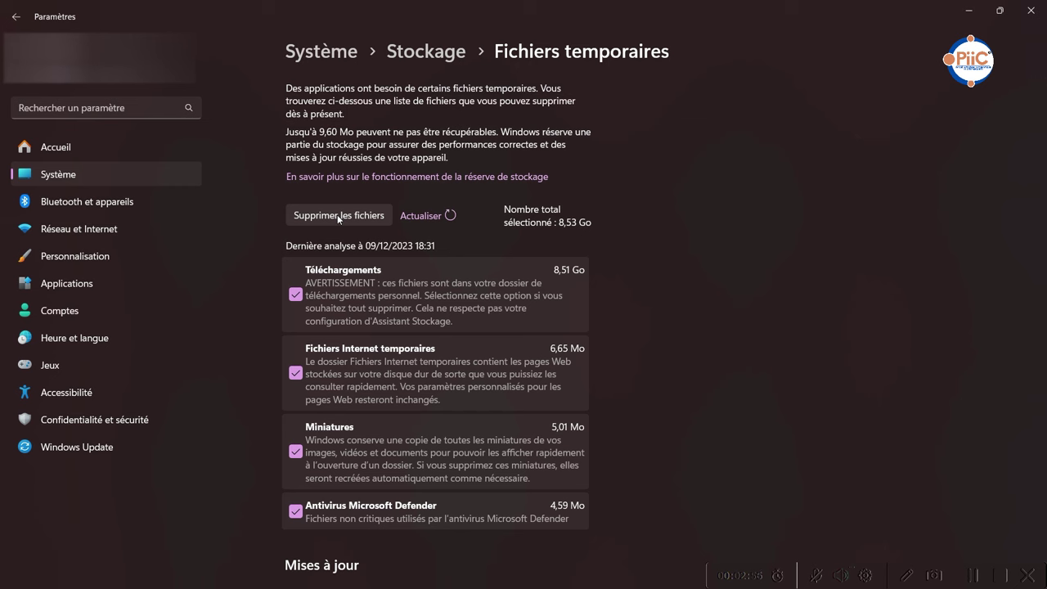
pyautogui.click(296, 295)
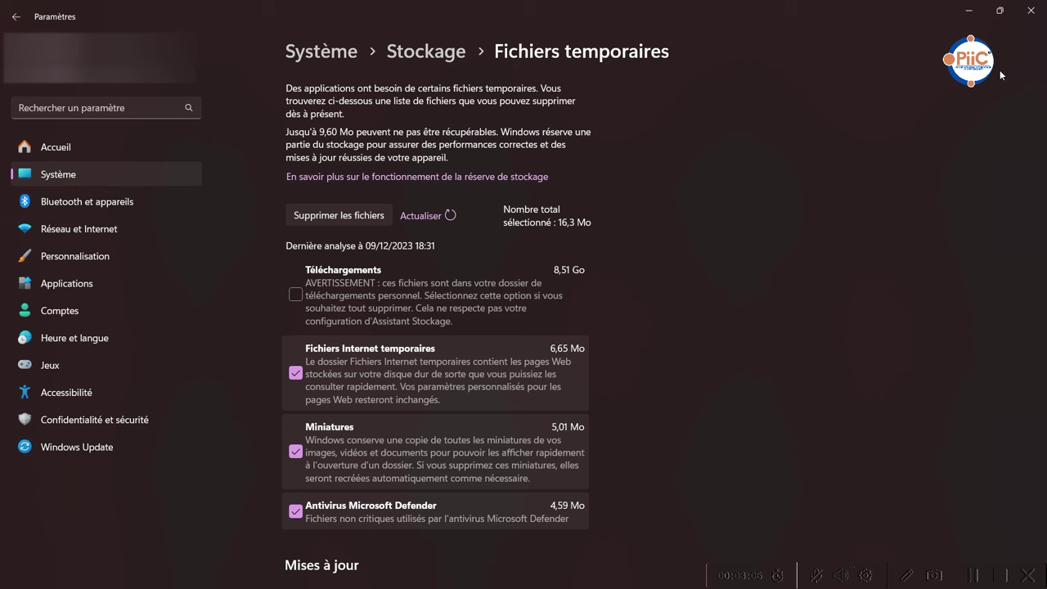
pyautogui.click(1040, 10)
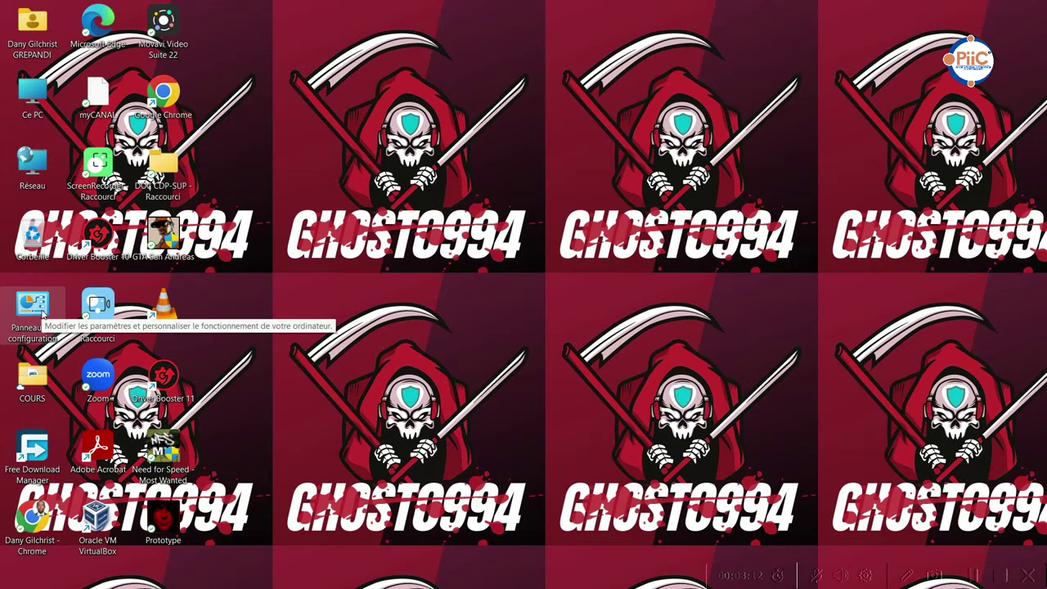
# Open Programmes et fonctionnalités in the Control Panel and look through the installed programs
pyautogui.doubleClick(41, 310)
pyautogui.click(313, 386)
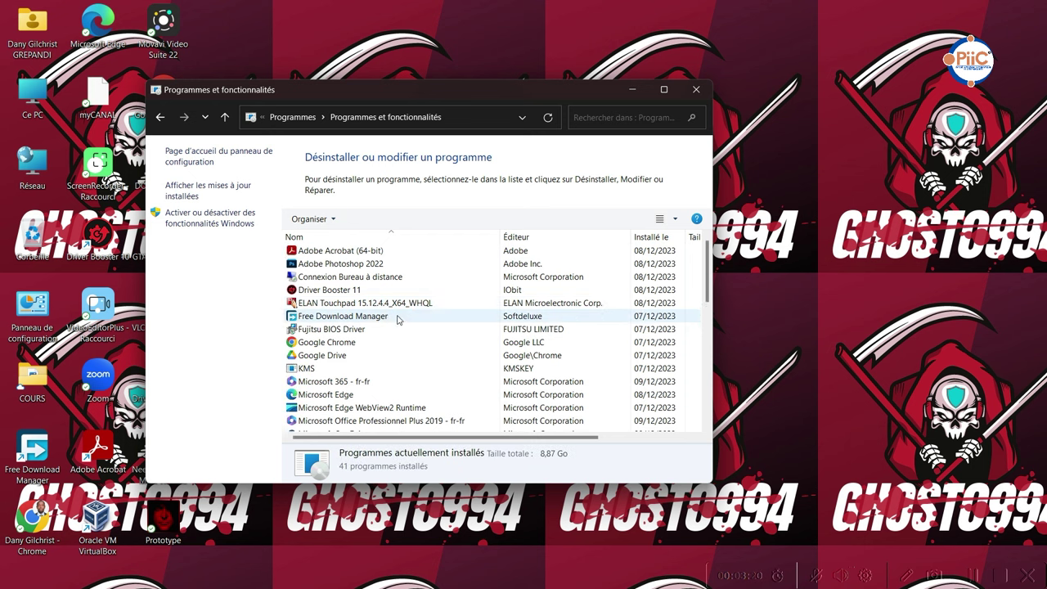
pyautogui.scroll(-5, 398, 319)
pyautogui.scroll(5, 397, 319)
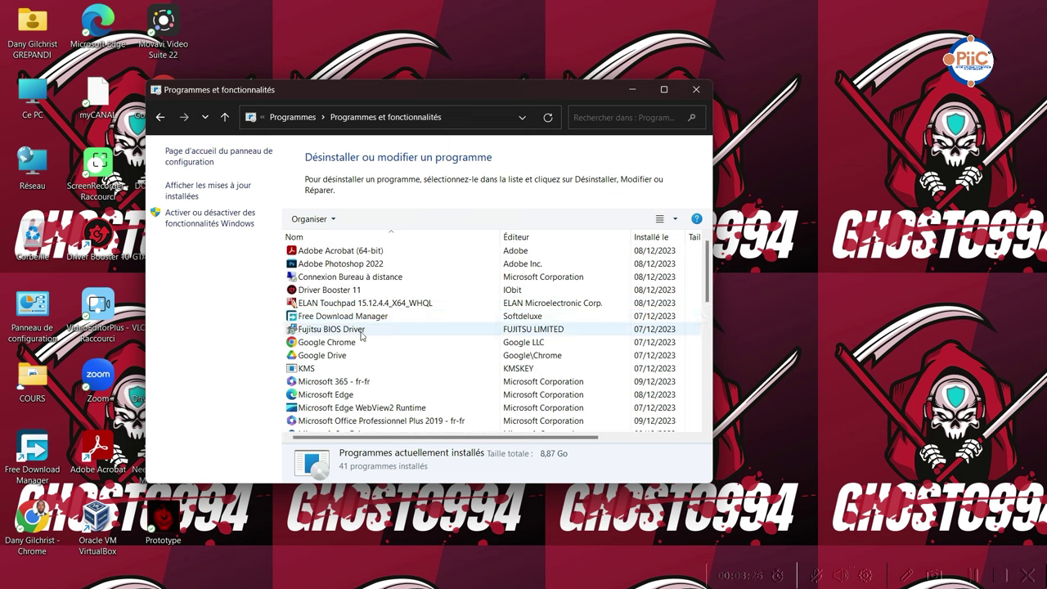
pyautogui.click(329, 371)
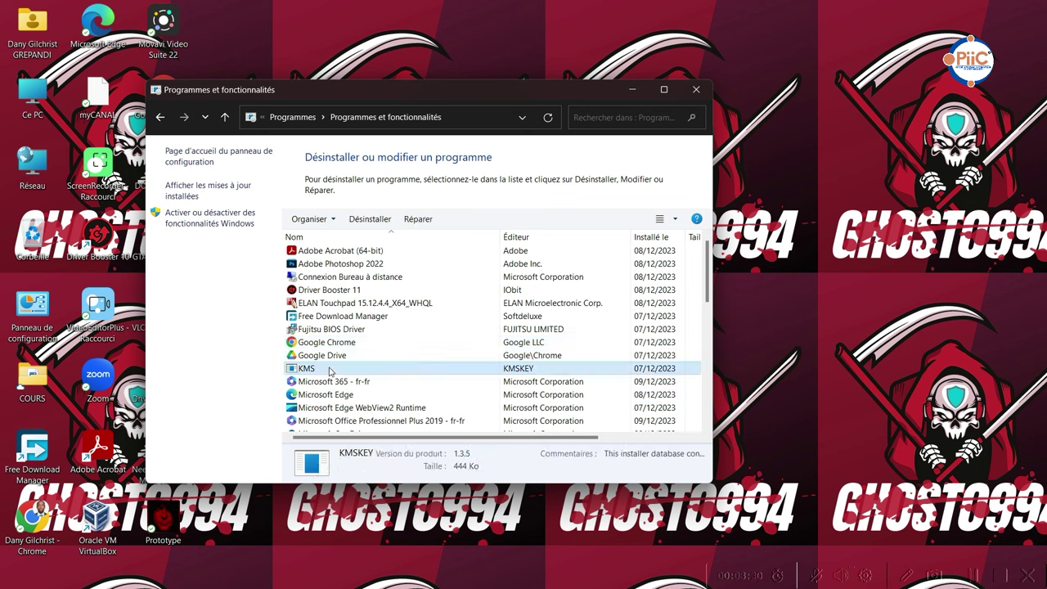
pyautogui.click(367, 220)
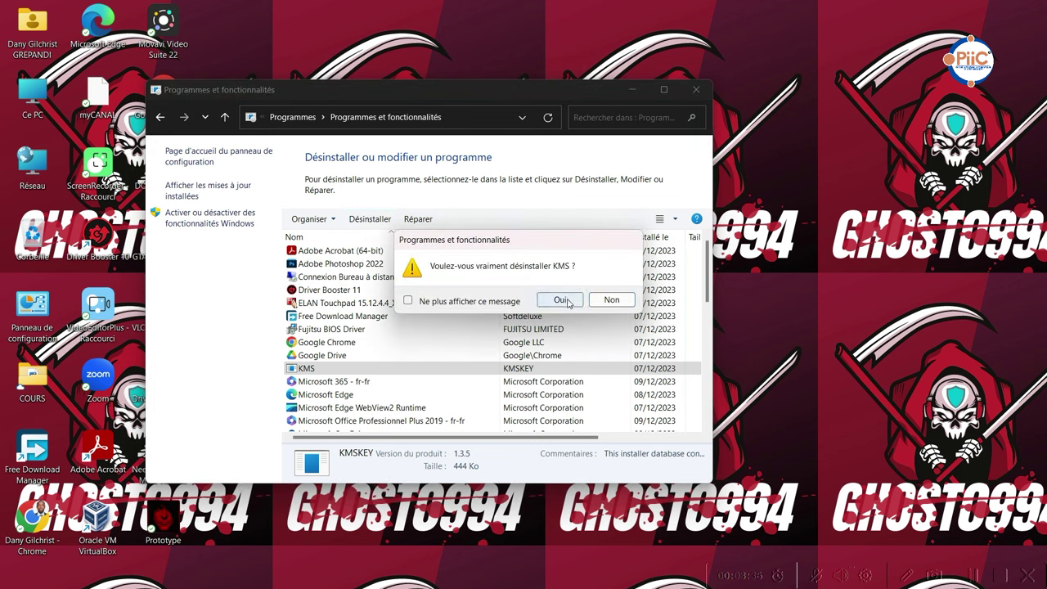
pyautogui.click(612, 300)
# Maximize the installed programs window, check the program sizes, and select Need for Speed - Most Wanted
pyautogui.moveTo(493, 441); pyautogui.dragTo(585, 438)
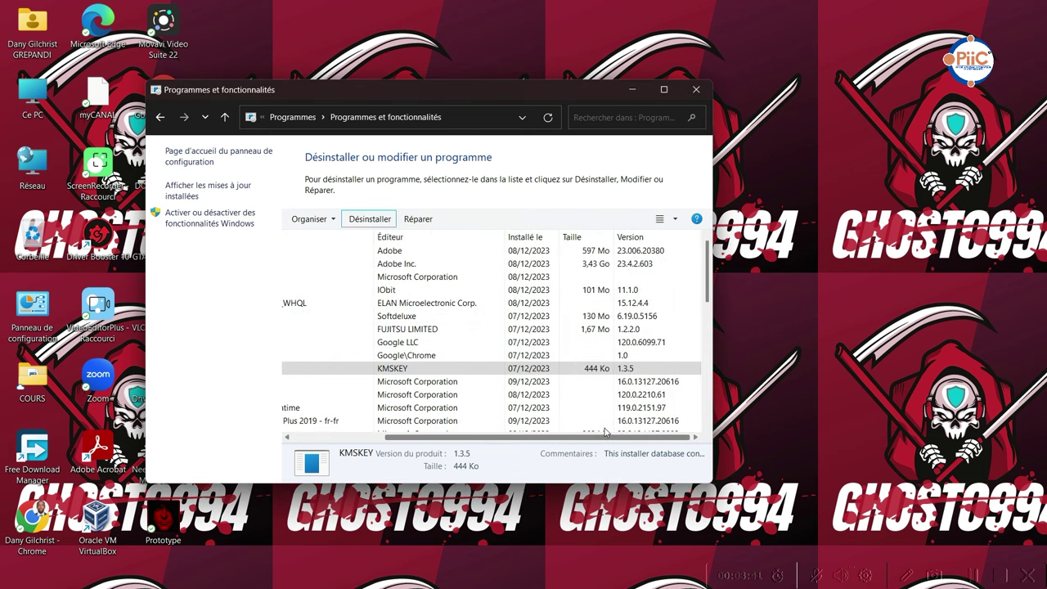
pyautogui.click(669, 88)
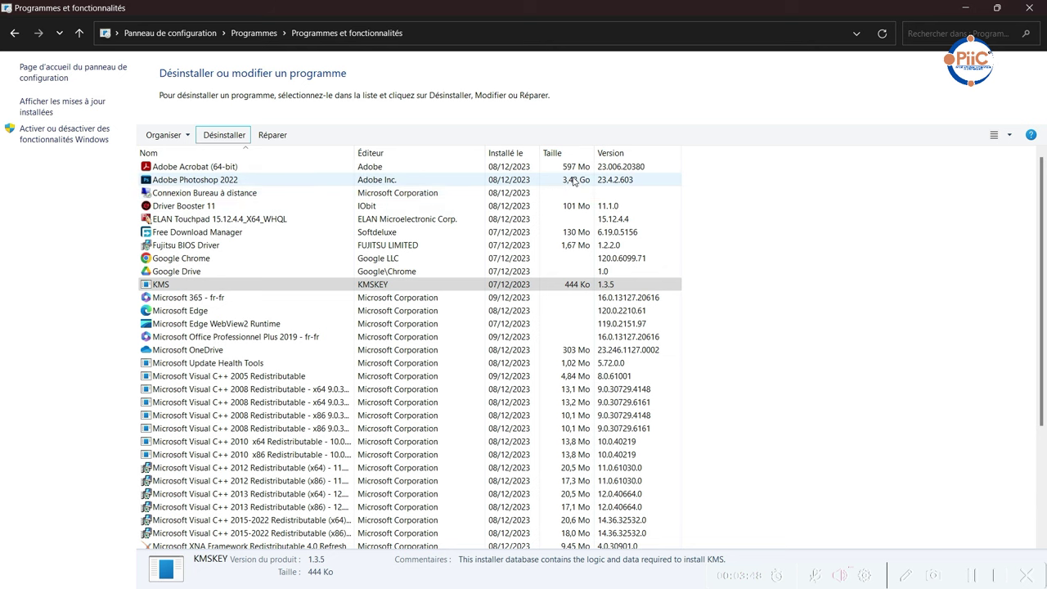
pyautogui.scroll(-4, 562, 351)
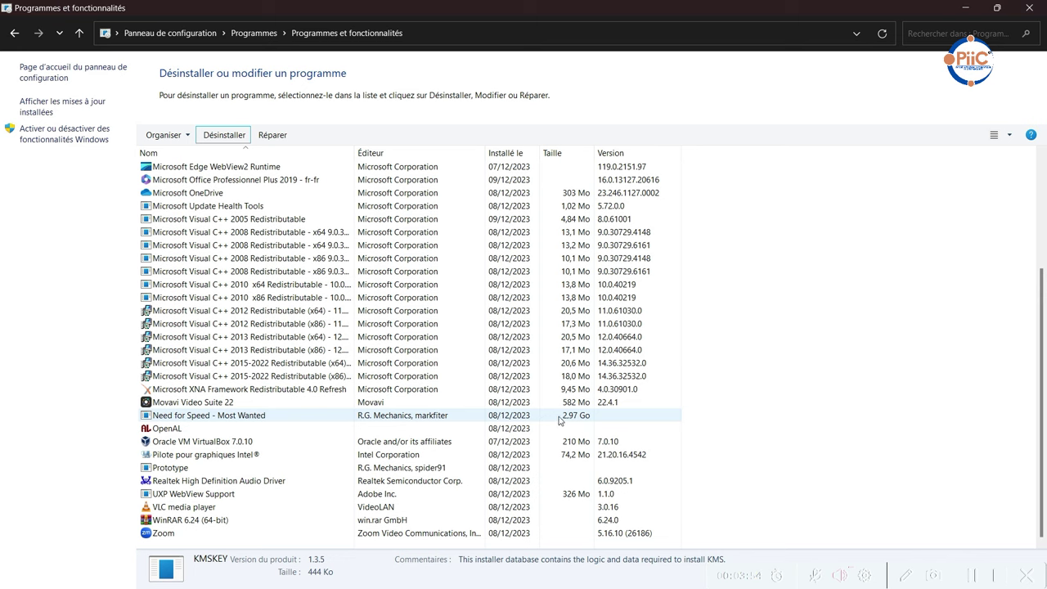
pyautogui.click(564, 419)
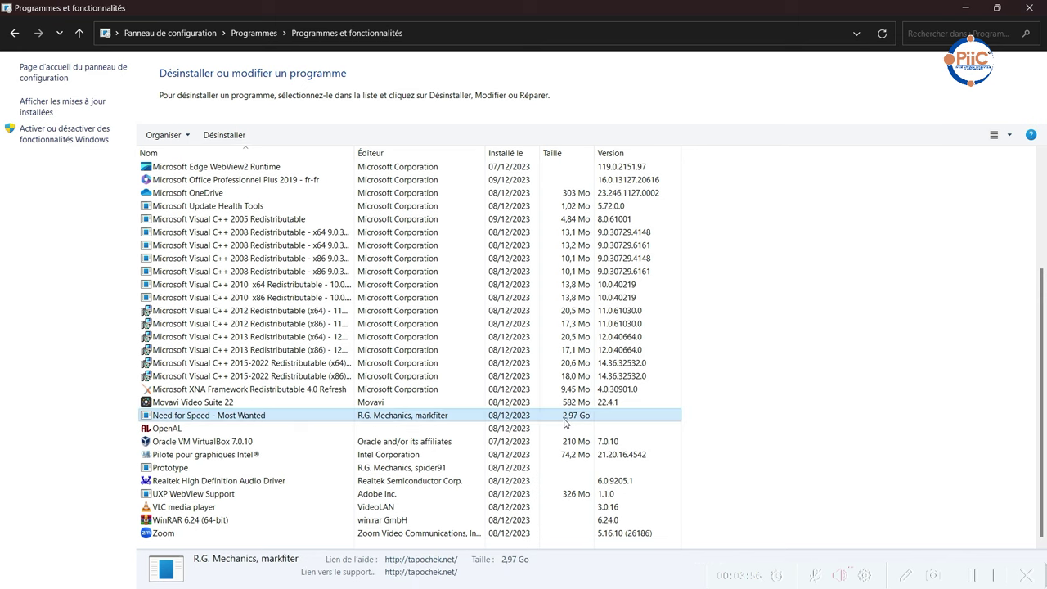